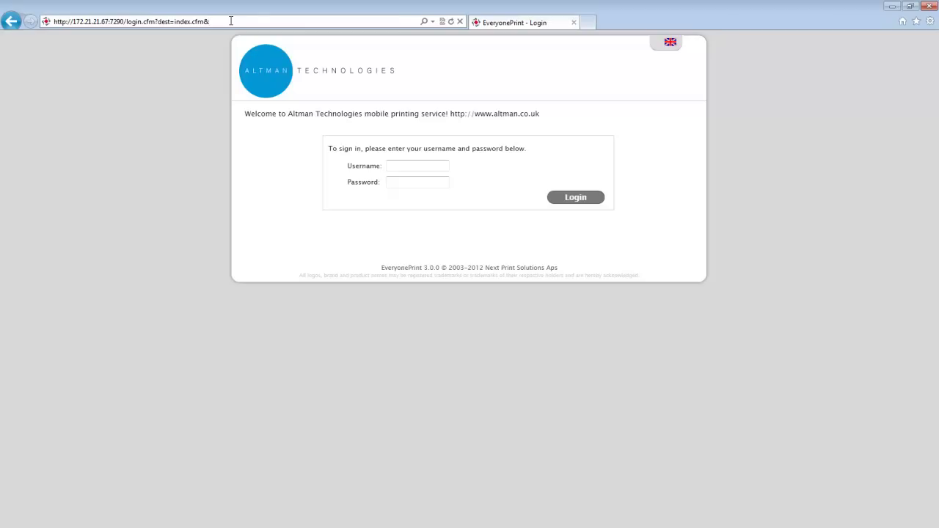
Log in to the Altman Technologies portal with the user's username and password.
{"action": "left_click_drag", "start_coordinate": [230, 21], "coordinate": [47, 26]}
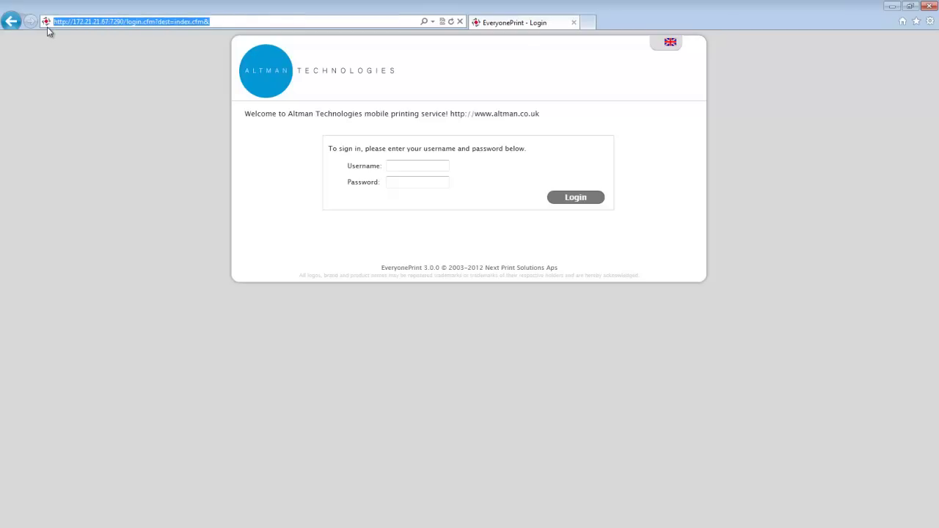
{"action": "left_click", "coordinate": [406, 164]}
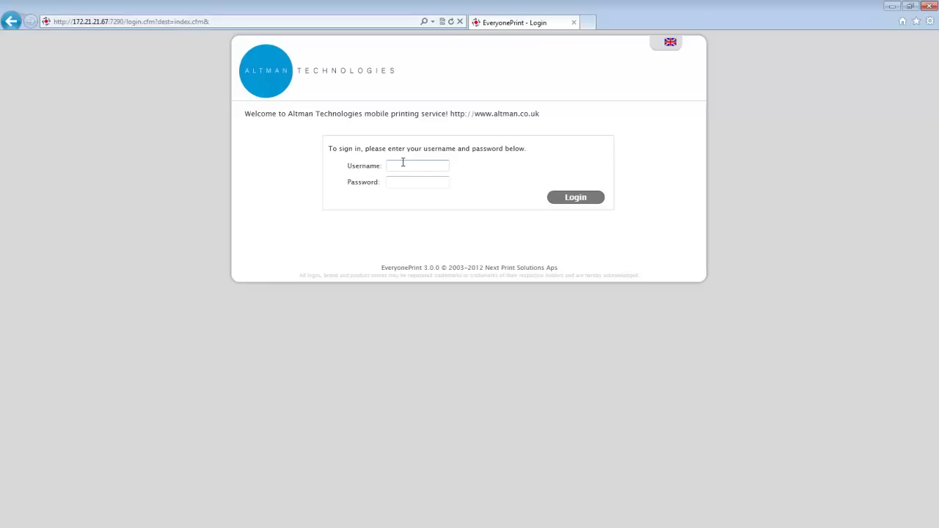
{"action": "key", "text": "Tab"}
{"action": "type", "text": "•••"}
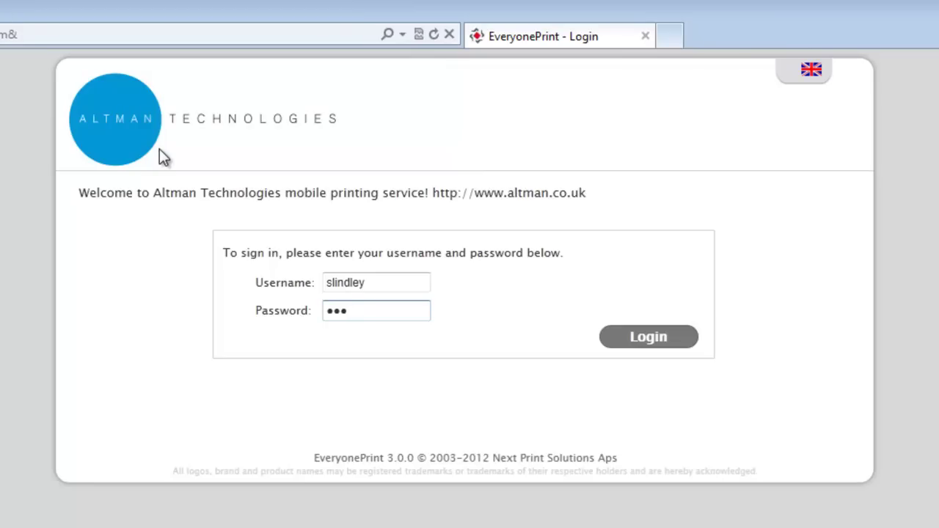
{"action": "left_click_drag", "start_coordinate": [80, 193], "coordinate": [597, 222]}
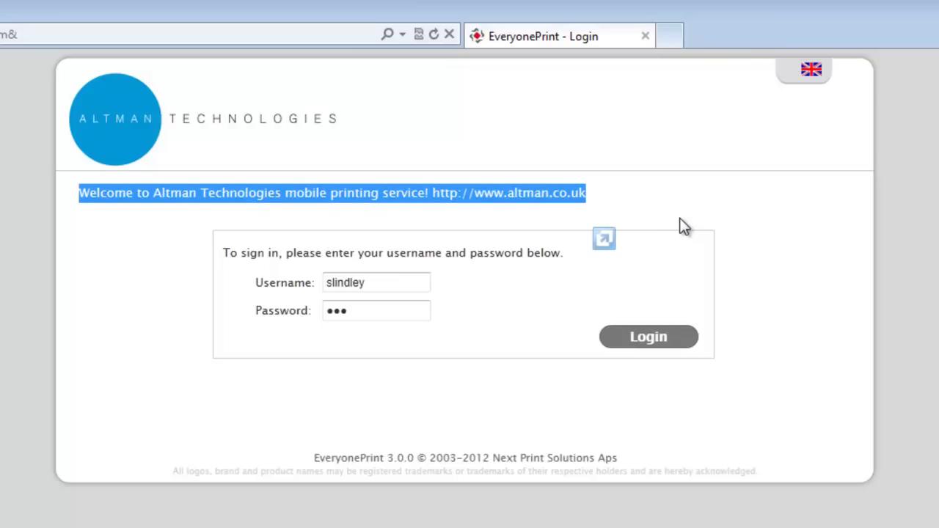
{"action": "left_click", "coordinate": [648, 342]}
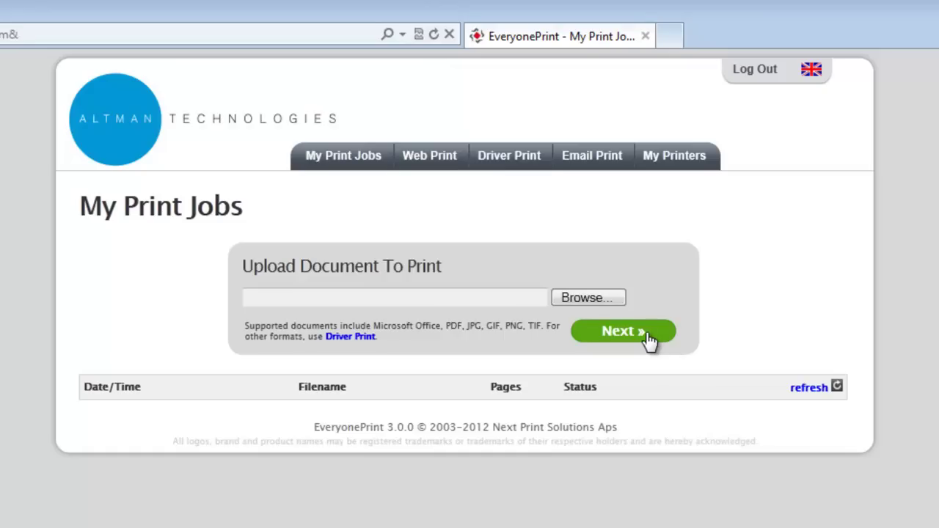
Upload MobilePrintingDatasheet.pdf from the computer and submit it as a print job.
{"action": "left_click", "coordinate": [587, 300]}
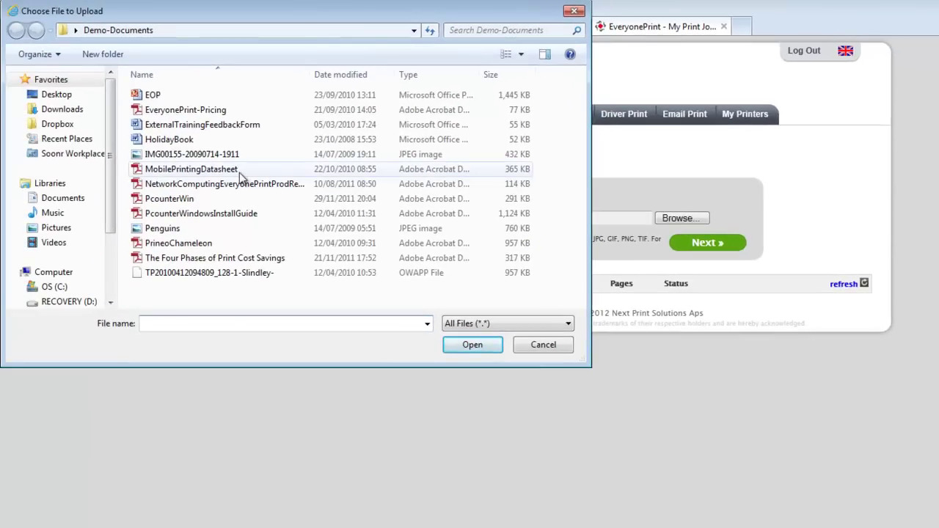
{"action": "left_click", "coordinate": [238, 172]}
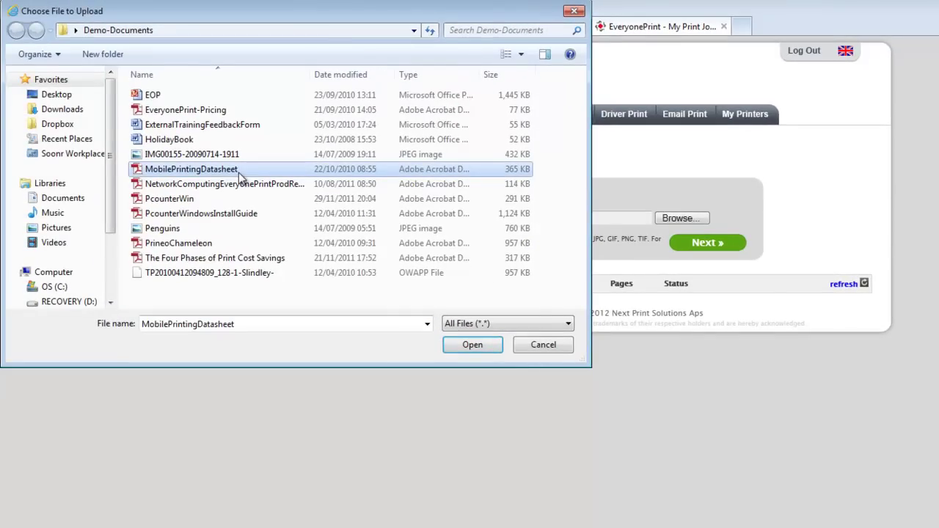
{"action": "left_click", "coordinate": [471, 348]}
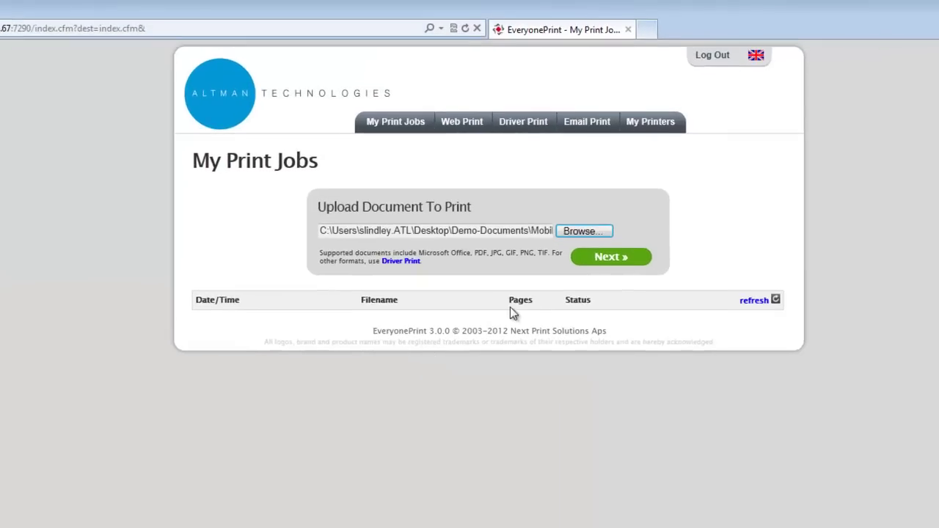
{"action": "left_click", "coordinate": [590, 260]}
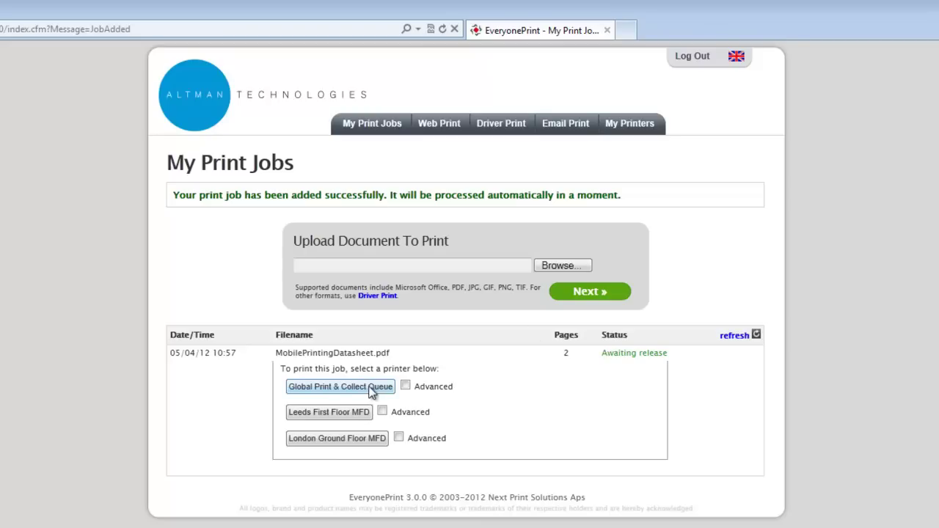
Release the datasheet to London Ground Floor MFD, using advanced page-range and black-and-white options.
{"action": "left_click", "coordinate": [398, 438]}
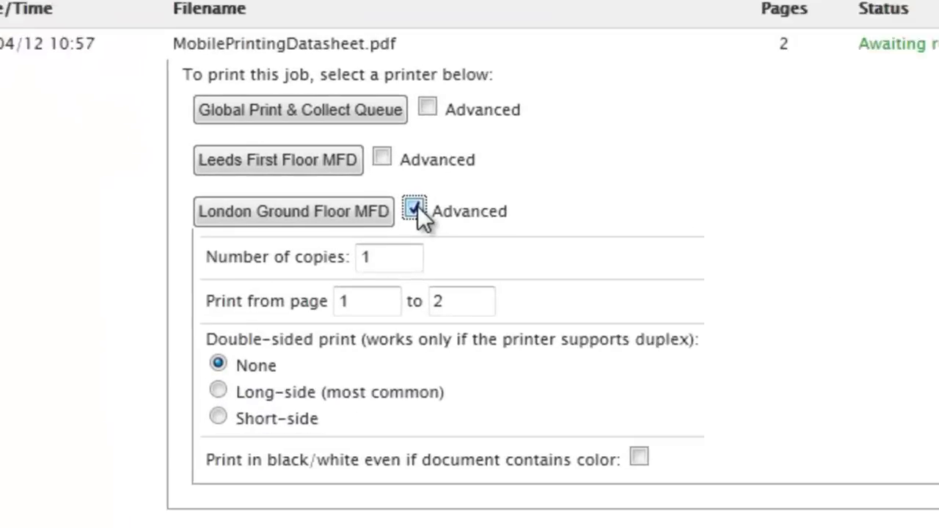
{"action": "left_click", "coordinate": [379, 267]}
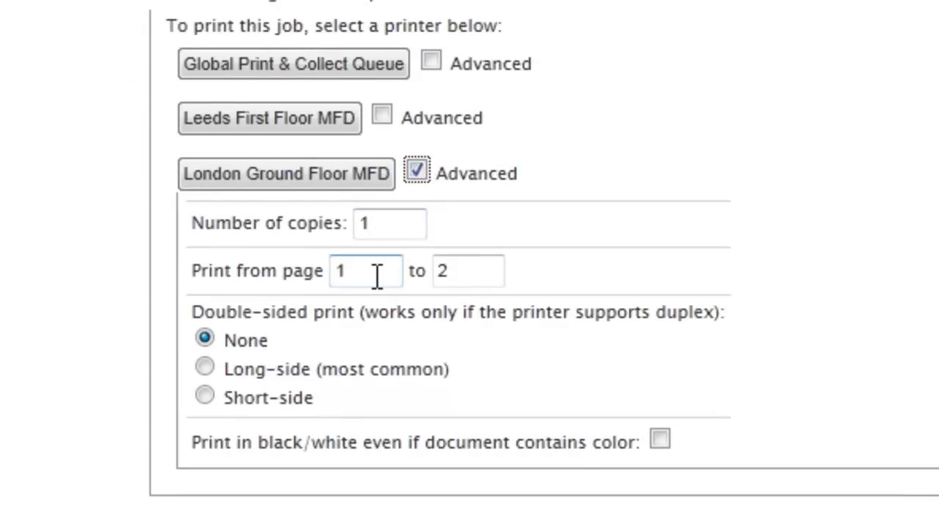
{"action": "left_click", "coordinate": [664, 441]}
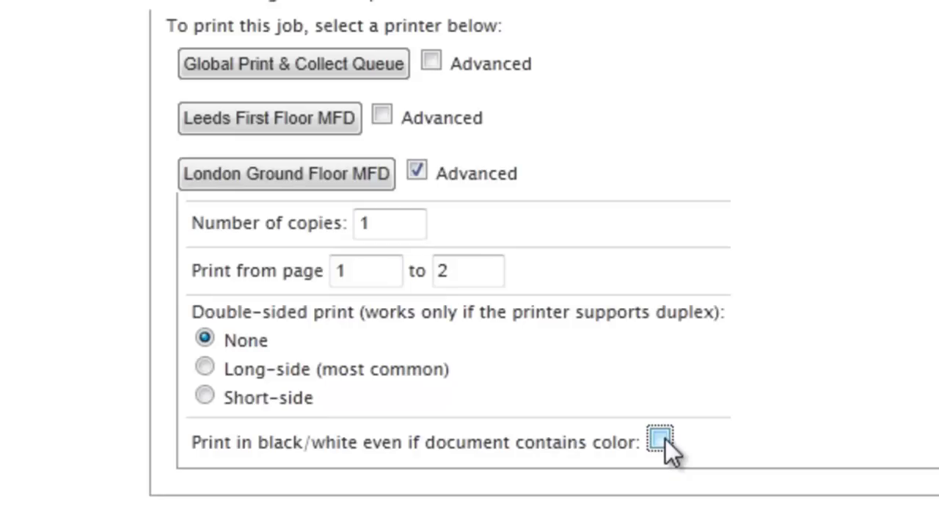
{"action": "left_click", "coordinate": [318, 176]}
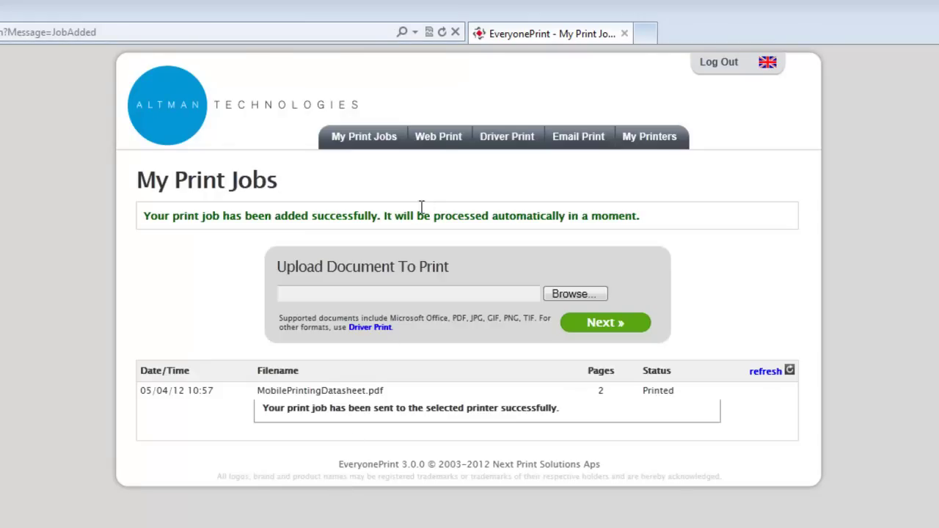
{"action": "left_click", "coordinate": [448, 141]}
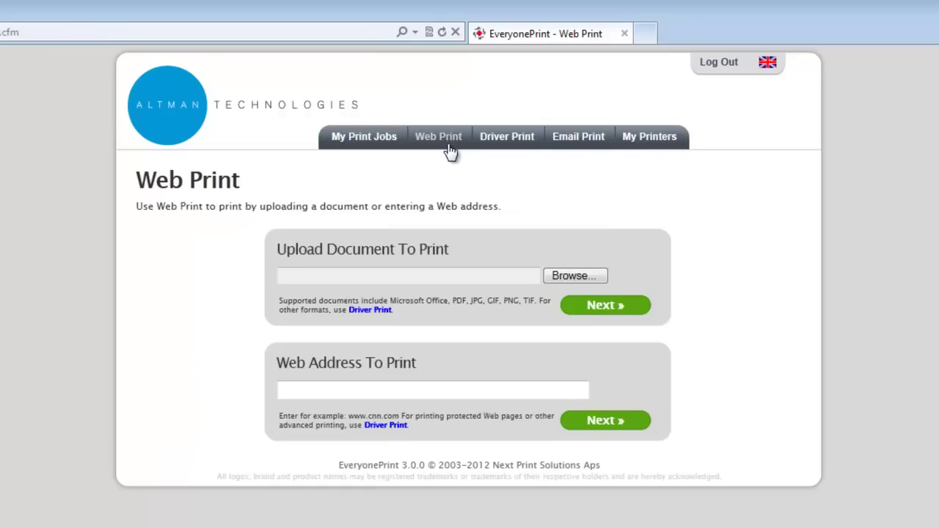
{"action": "left_click", "coordinate": [450, 392]}
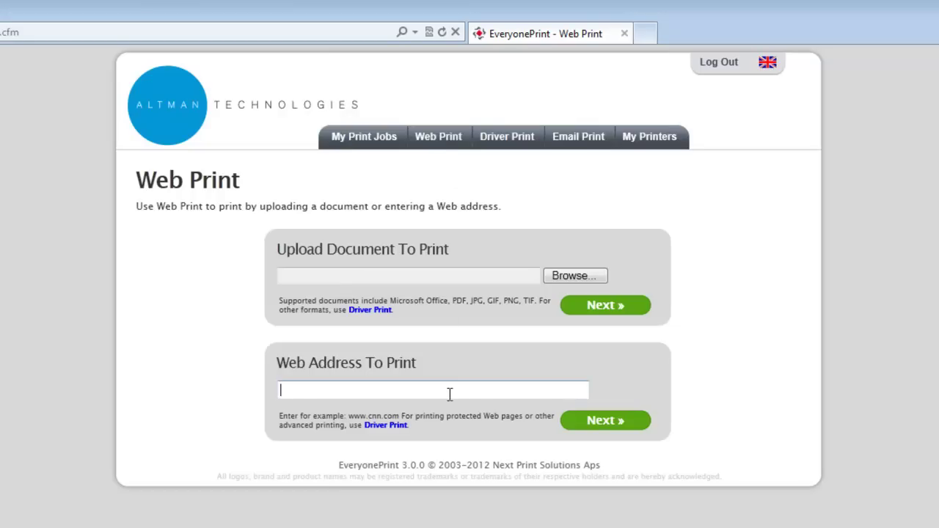
{"action": "type", "text": "www.altman.co.uk"}
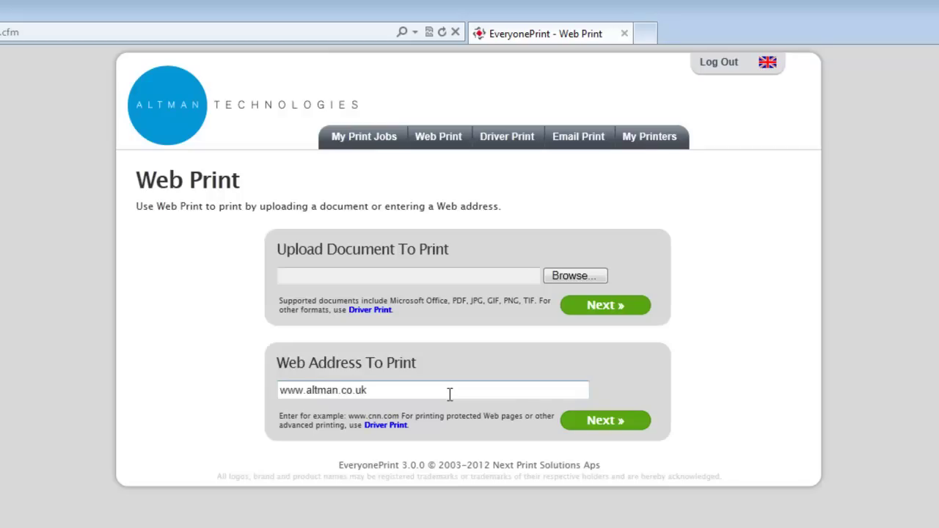
{"action": "left_click", "coordinate": [613, 424]}
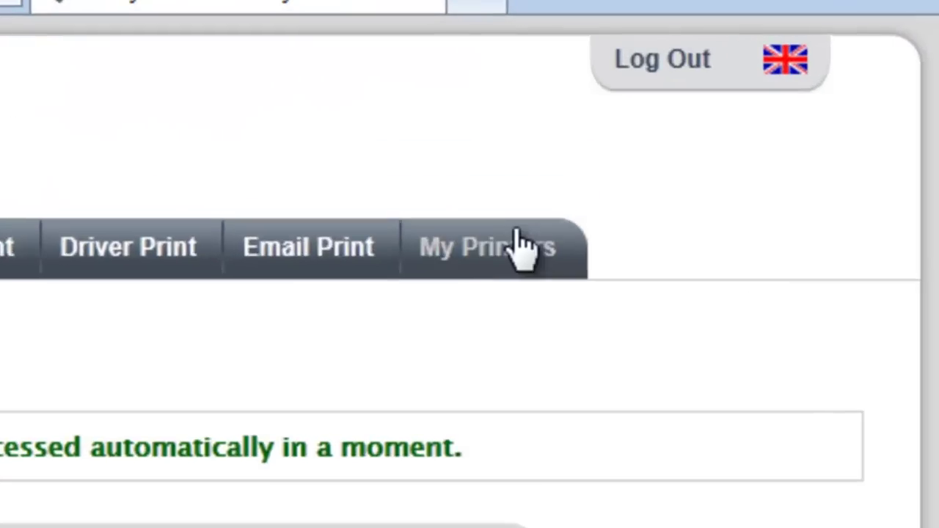
Favourite Global Print & Collect Queue under the user's personal nickname and save it.
{"action": "left_click", "coordinate": [523, 269]}
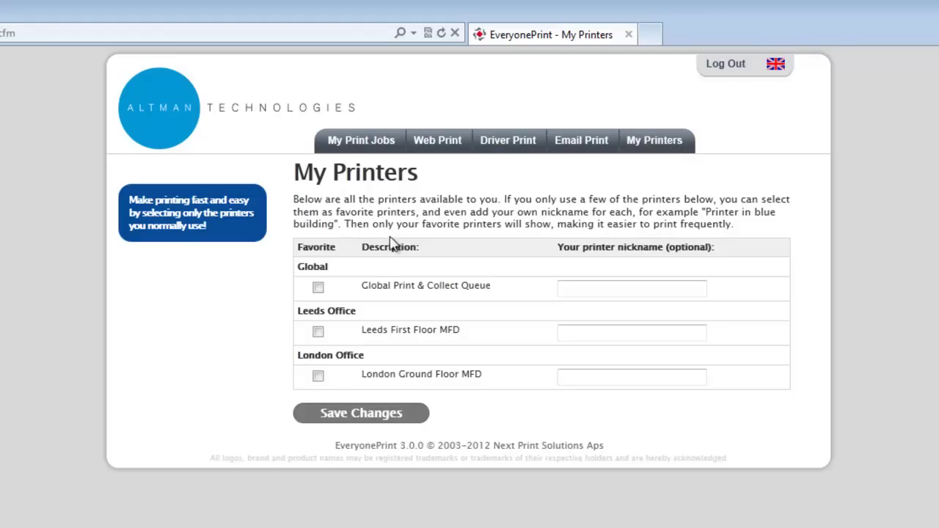
{"action": "left_click", "coordinate": [318, 287]}
{"action": "left_click", "coordinate": [598, 289]}
{"action": "type", "text": "Sam's Printer"}
{"action": "left_click", "coordinate": [382, 420]}
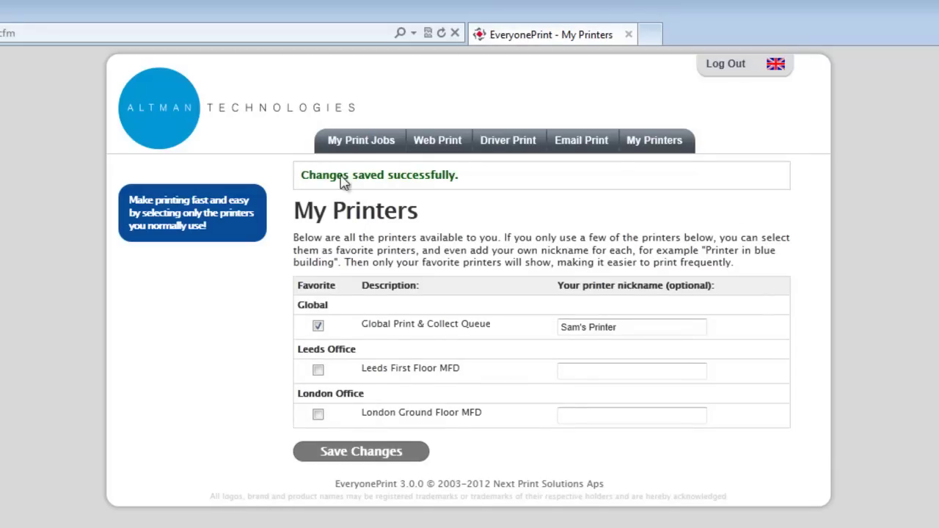
{"action": "left_click", "coordinate": [352, 150]}
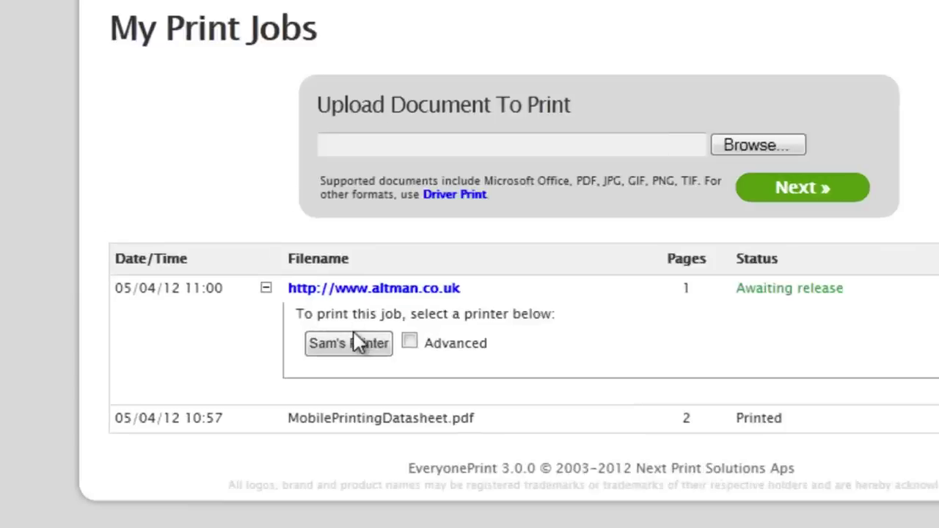
{"action": "left_click", "coordinate": [353, 343]}
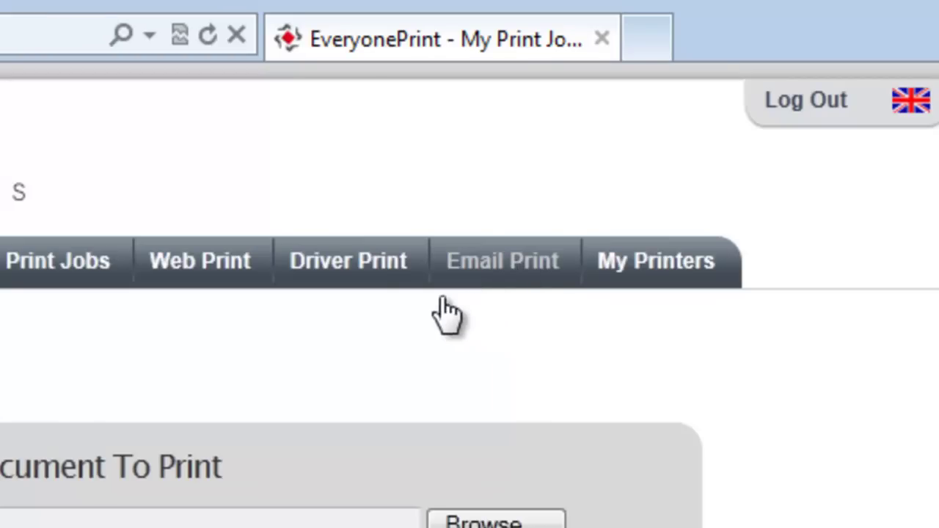
Open the Windows 7 Driver Print guide and select the Advanced (3) printing method.
{"action": "left_click", "coordinate": [371, 279]}
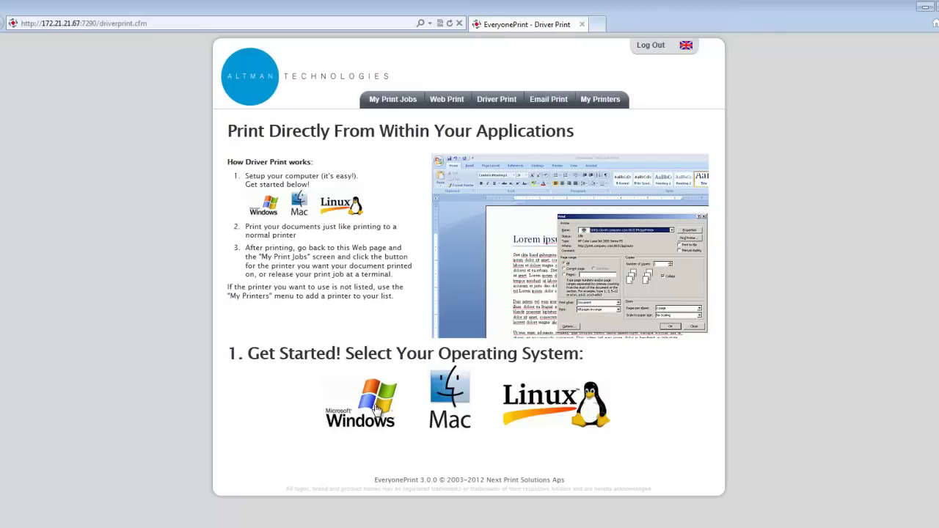
{"action": "left_click", "coordinate": [376, 409]}
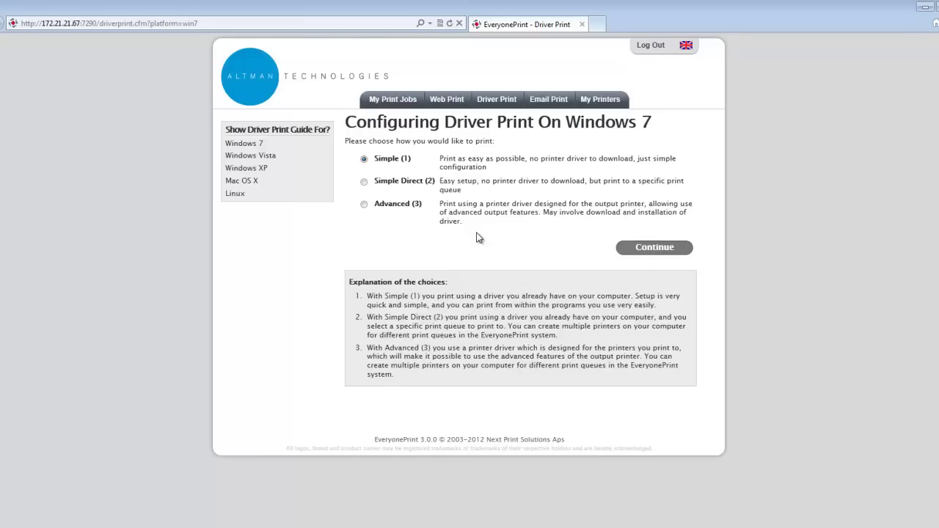
{"action": "left_click", "coordinate": [364, 182]}
{"action": "left_click", "coordinate": [364, 204]}
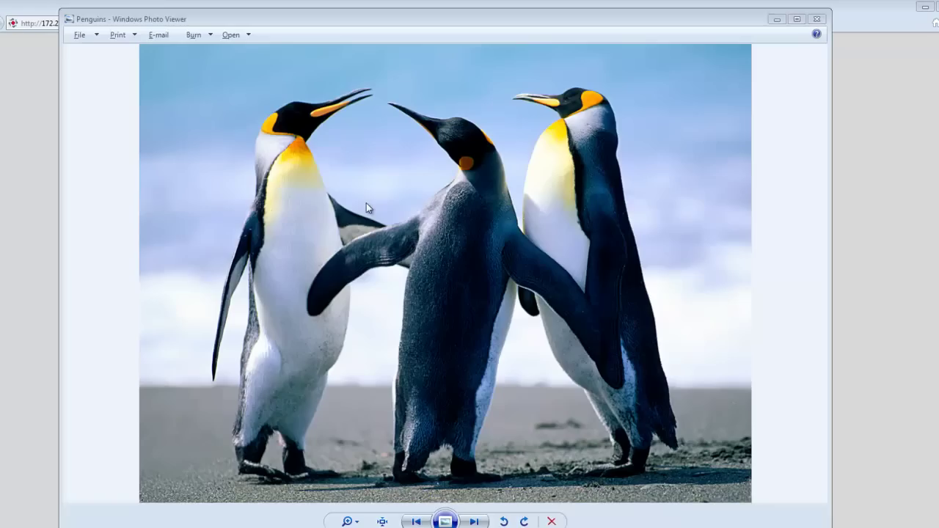
Print the Penguins photo from Photo Viewer to the EveryonePrint printer, paper size A4.
{"action": "left_click", "coordinate": [123, 38]}
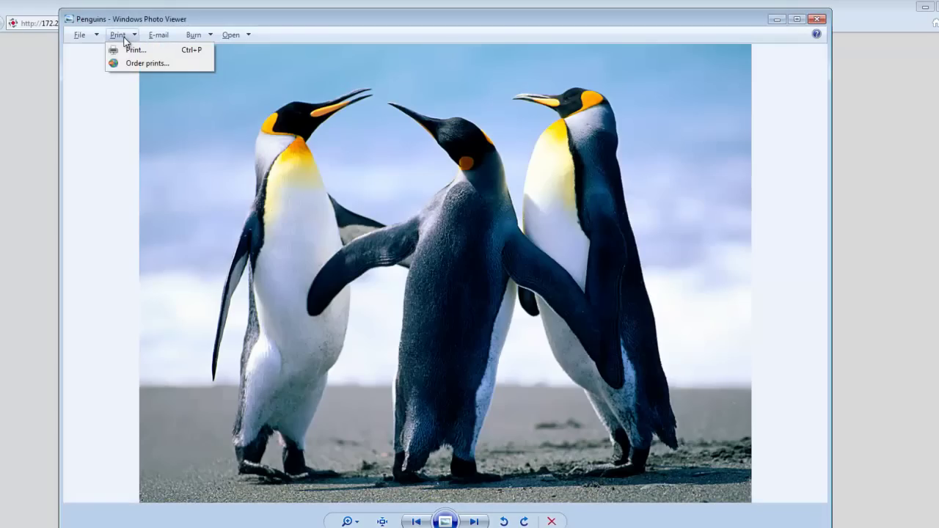
{"action": "left_click", "coordinate": [130, 51]}
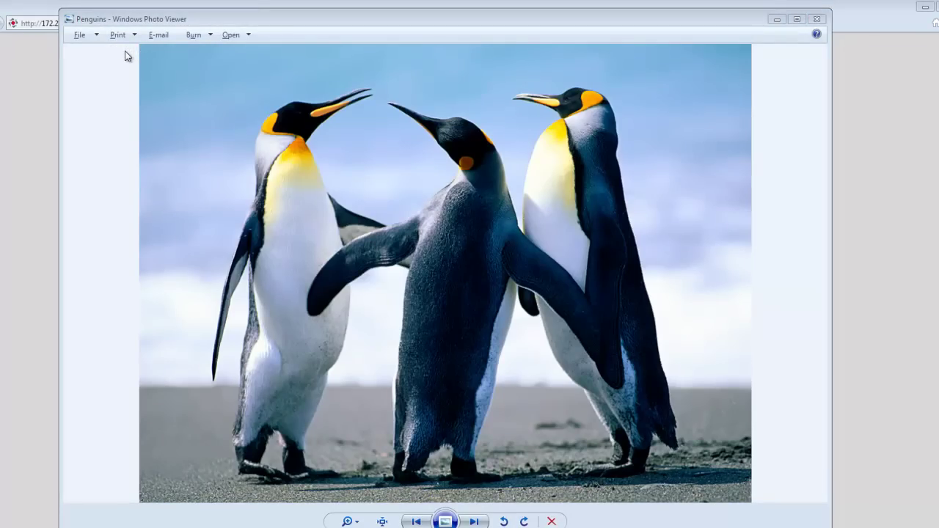
{"action": "left_click", "coordinate": [289, 203]}
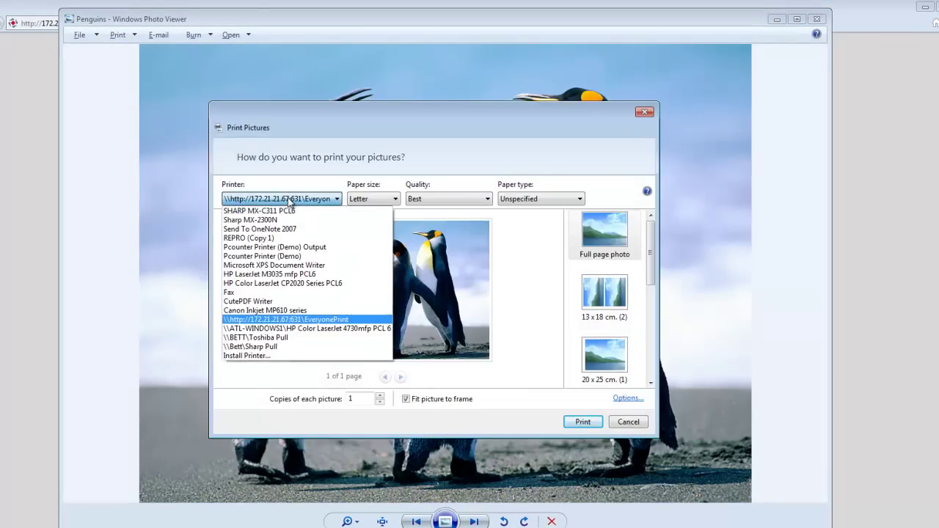
{"action": "left_click", "coordinate": [281, 320]}
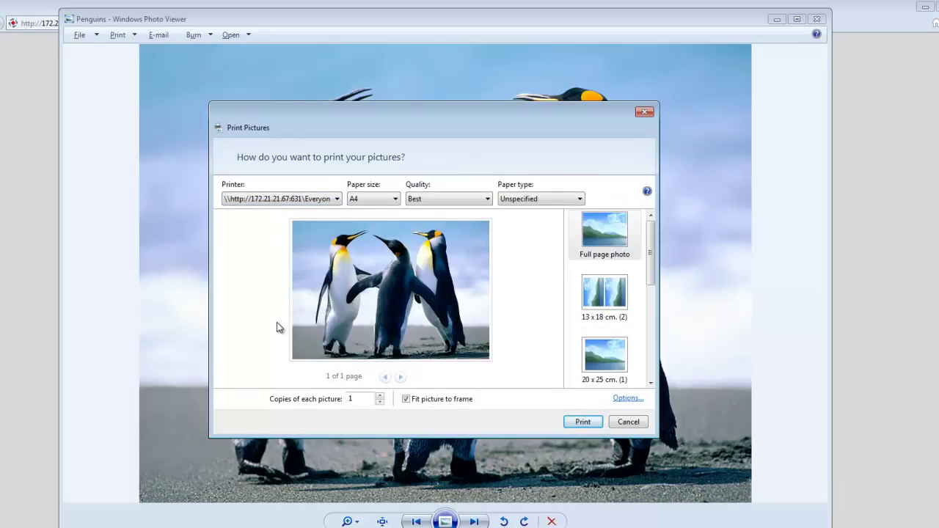
{"action": "left_click", "coordinate": [393, 201]}
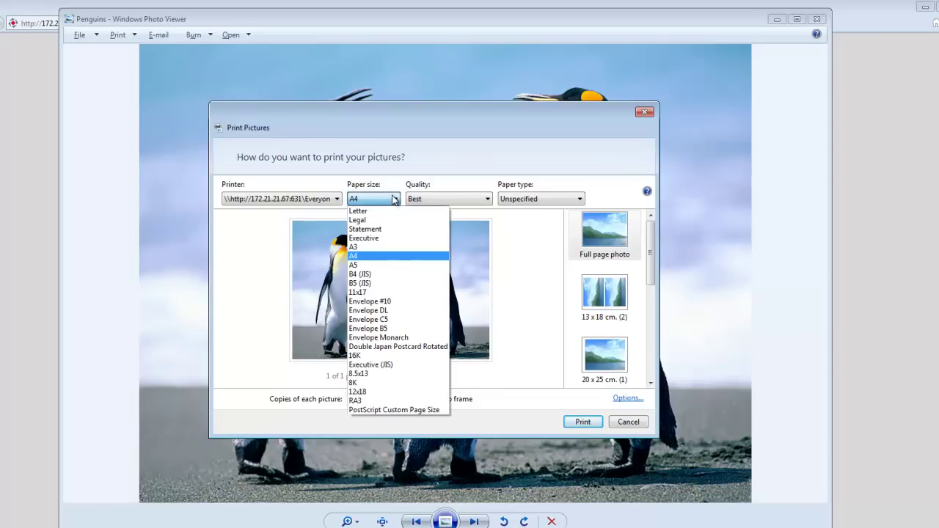
{"action": "left_click", "coordinate": [394, 200]}
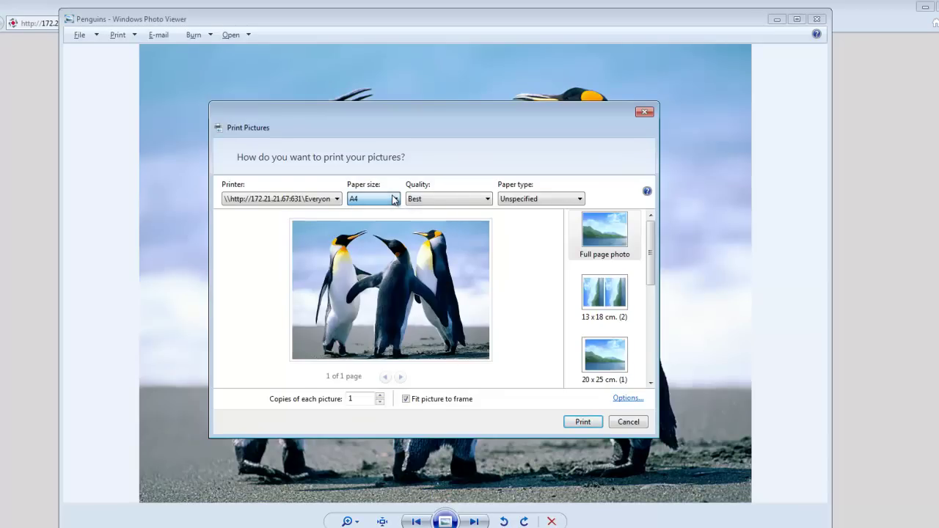
{"action": "left_click", "coordinate": [590, 426]}
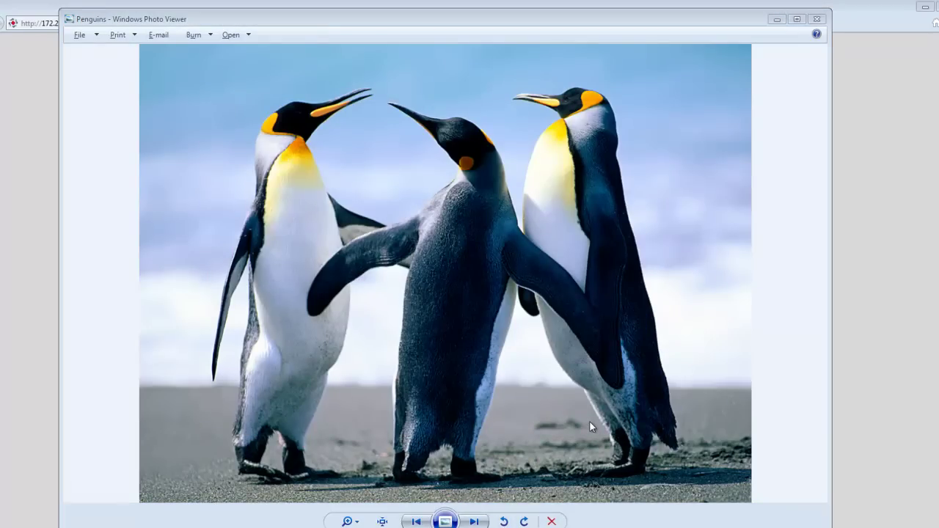
{"action": "key", "text": "alt+F4"}
{"action": "left_click", "coordinate": [402, 103]}
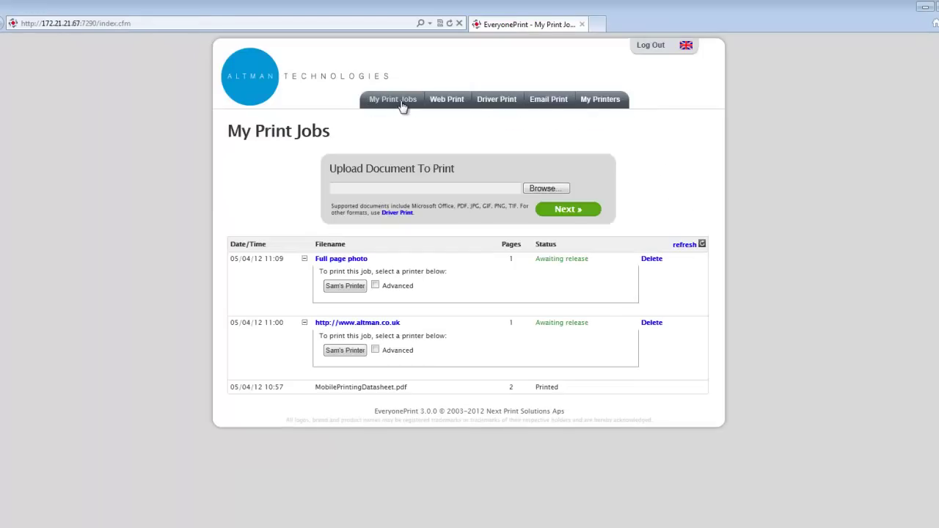
{"action": "left_click", "coordinate": [688, 247]}
{"action": "left_click", "coordinate": [652, 324]}
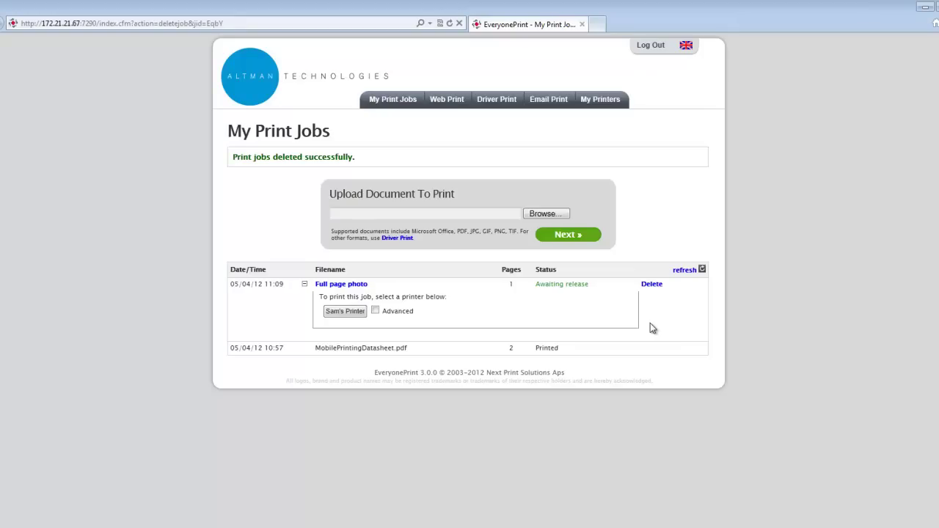
Open the Email Print page and select the print email address.
{"action": "left_click", "coordinate": [558, 101]}
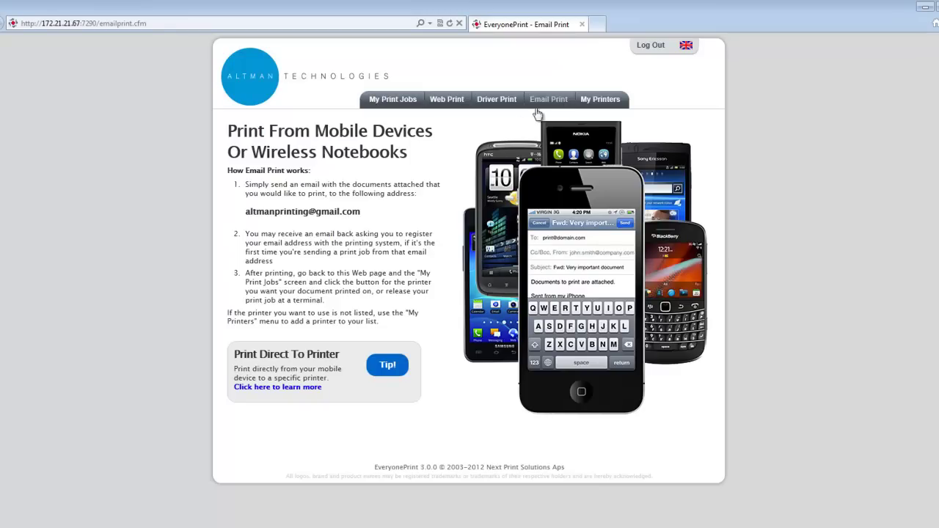
{"action": "left_click_drag", "start_coordinate": [362, 211], "coordinate": [245, 212]}
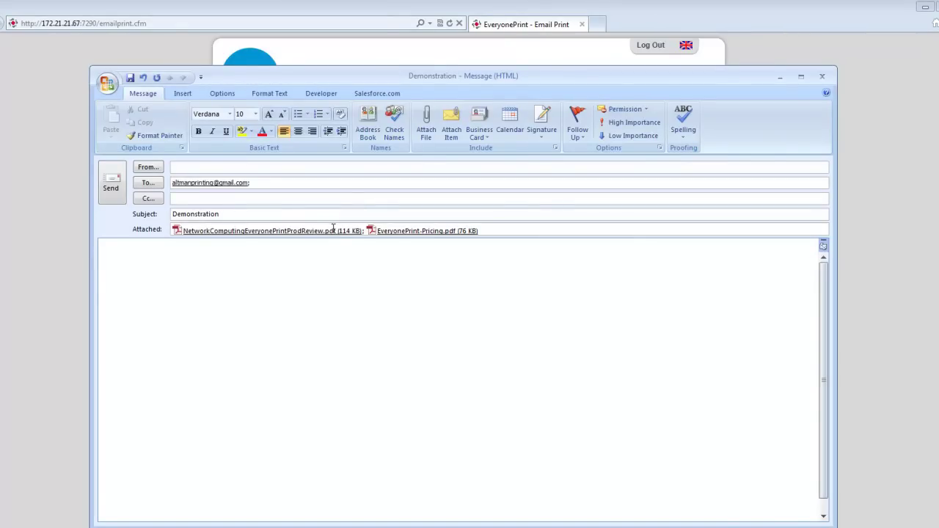
Write 'Test message' in the Demonstration email body and send it with both PDFs attached.
{"action": "left_click", "coordinate": [334, 230]}
{"action": "key", "text": "Right"}
{"action": "left_click", "coordinate": [279, 256]}
{"action": "type", "text": "Test message"}
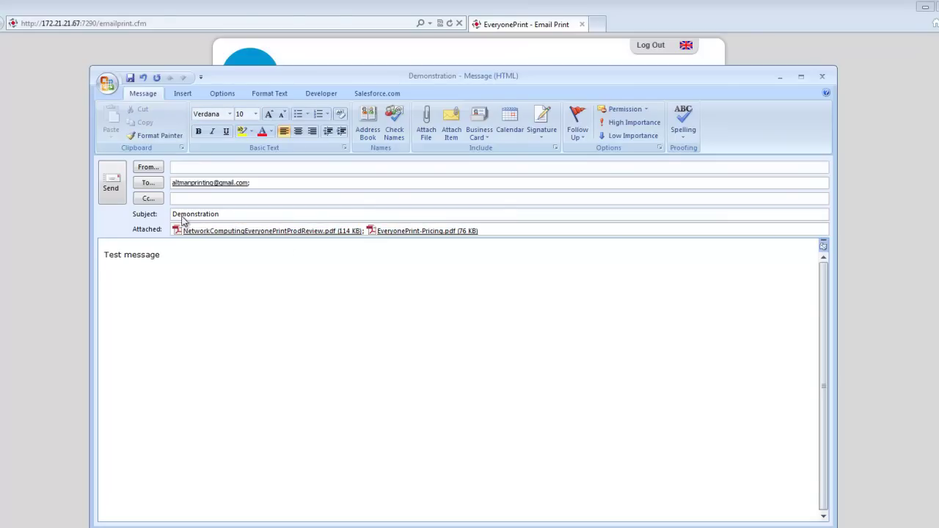
{"action": "left_click", "coordinate": [112, 184]}
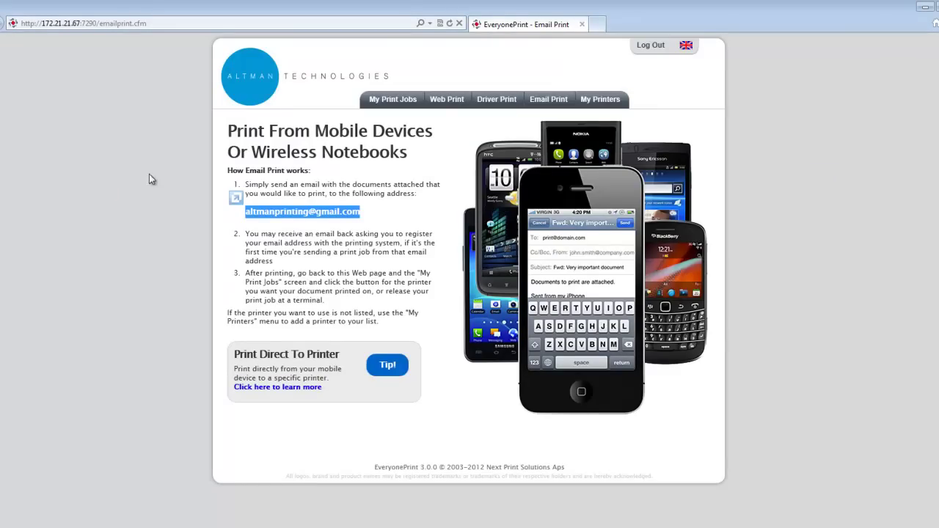
Refresh My Print Jobs until EveryonePrint-Pricing.pdf, the product review PDF and EmailMessage.html appear.
{"action": "left_click", "coordinate": [394, 102]}
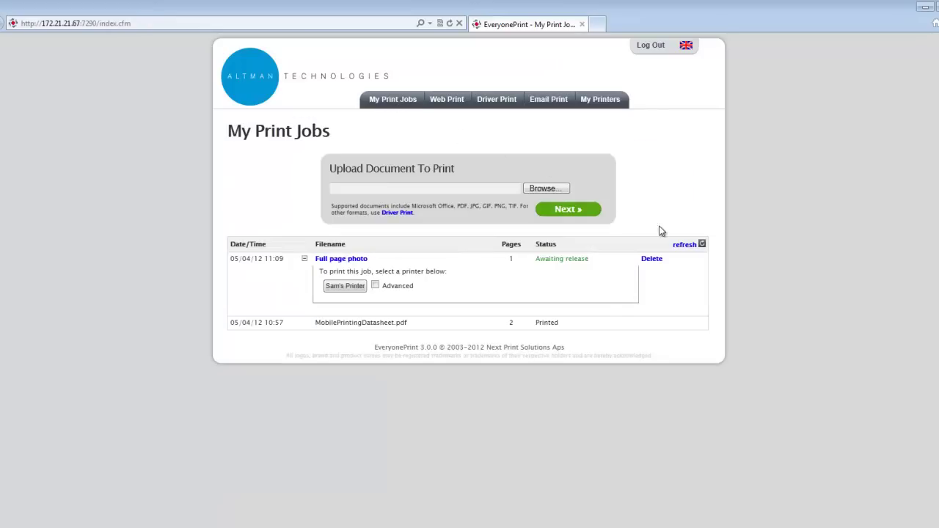
{"action": "left_click", "coordinate": [690, 250]}
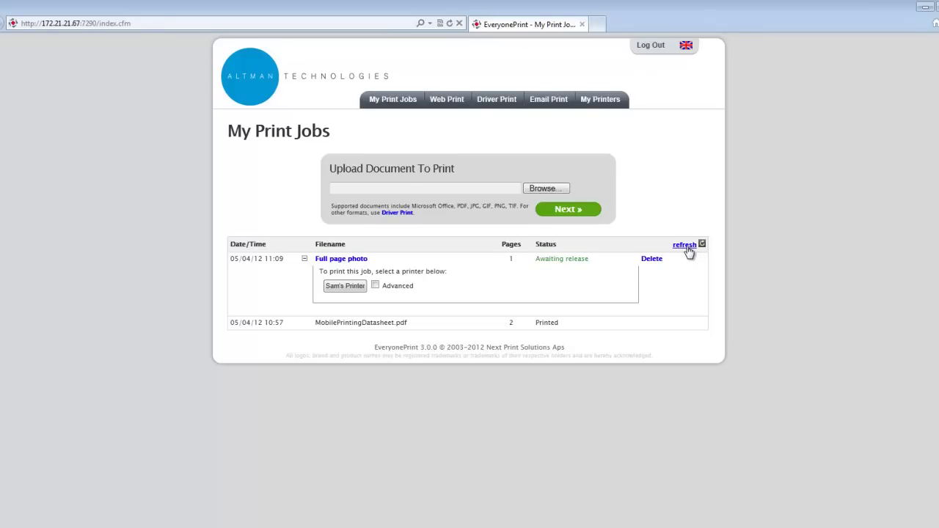
{"action": "left_click", "coordinate": [687, 248]}
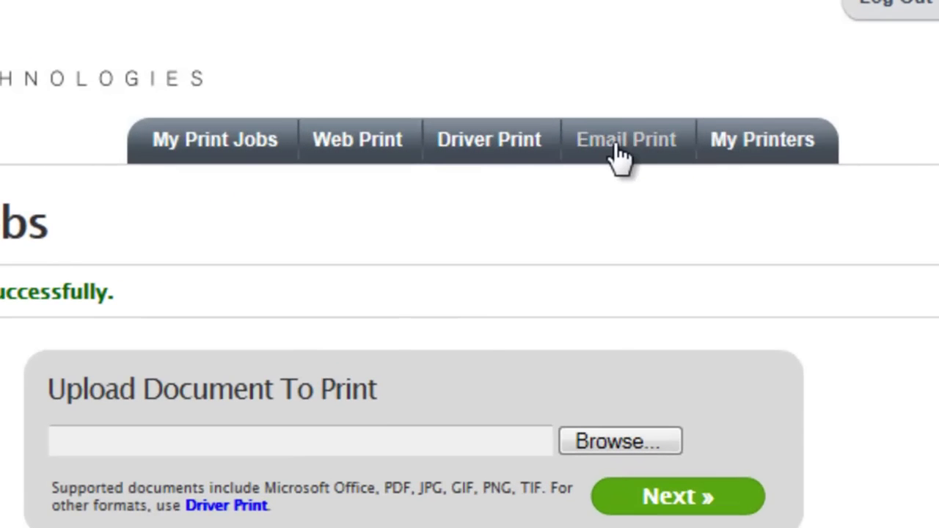
From the Email Print page, open the Print Direct From Mobile Device help page.
{"action": "left_click", "coordinate": [619, 147]}
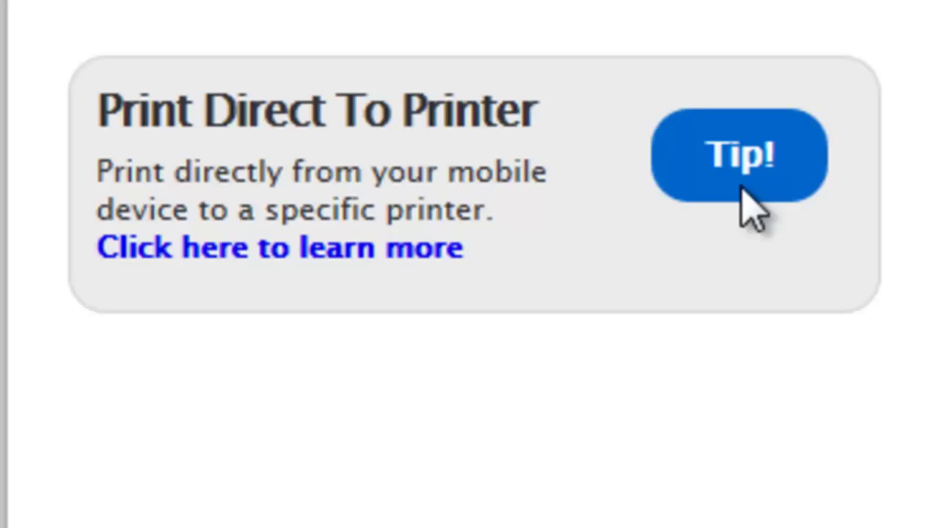
{"action": "left_click", "coordinate": [347, 254]}
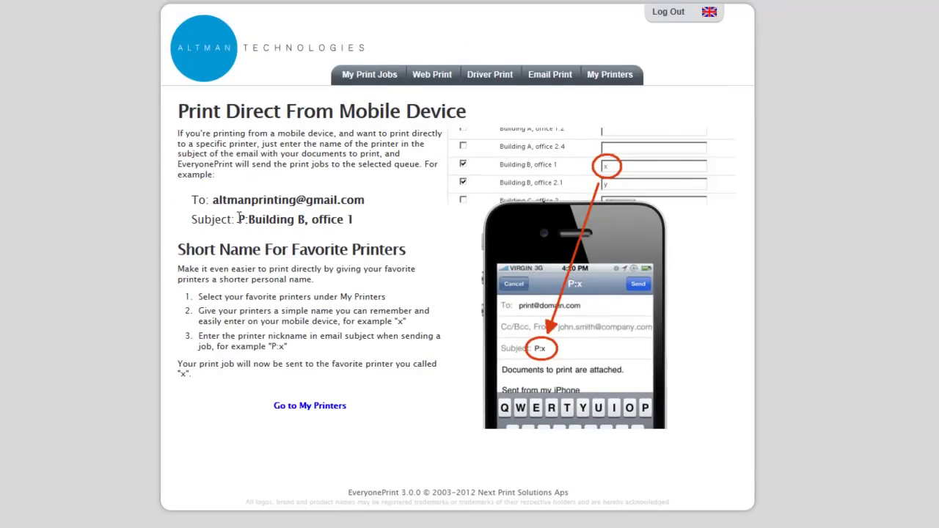
{"action": "left_click_drag", "start_coordinate": [241, 220], "coordinate": [356, 220]}
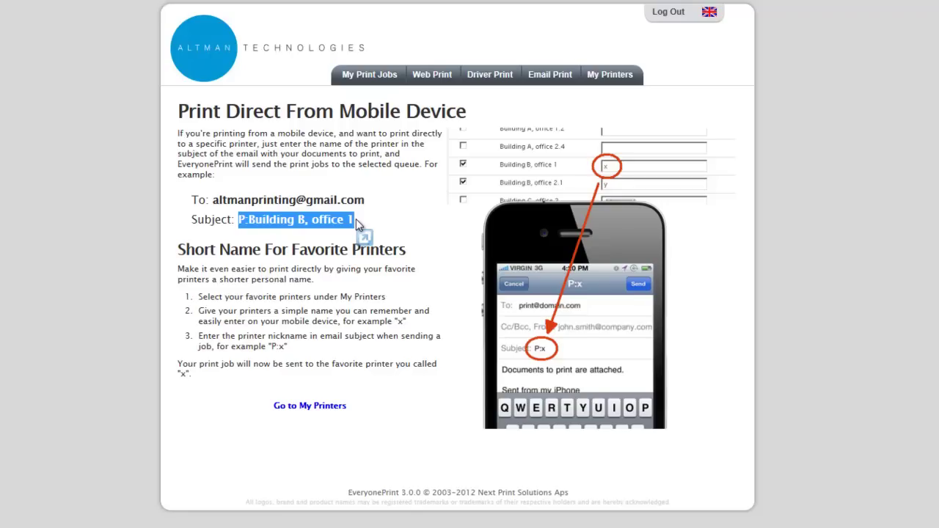
Log out of the EveryonePrint portal, returning to the Altman Technologies sign-in page.
{"action": "left_click", "coordinate": [674, 16]}
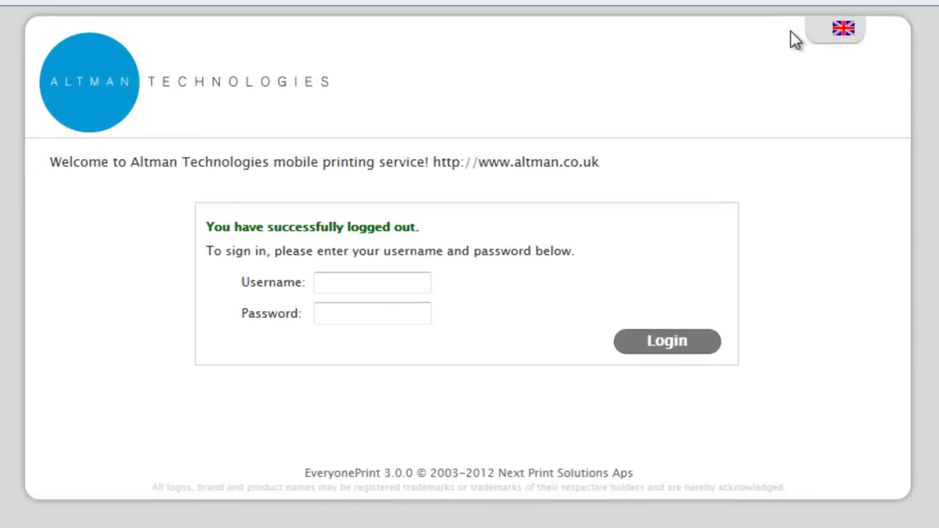